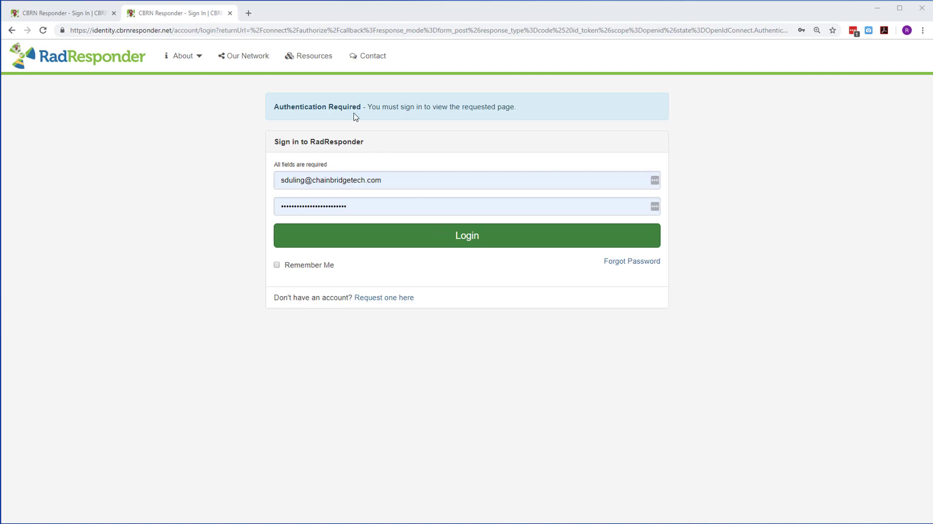
# - Close the second browser tab, the RadResponder sign-in page, leaving ChemResponder open
pyautogui.click(231, 13)
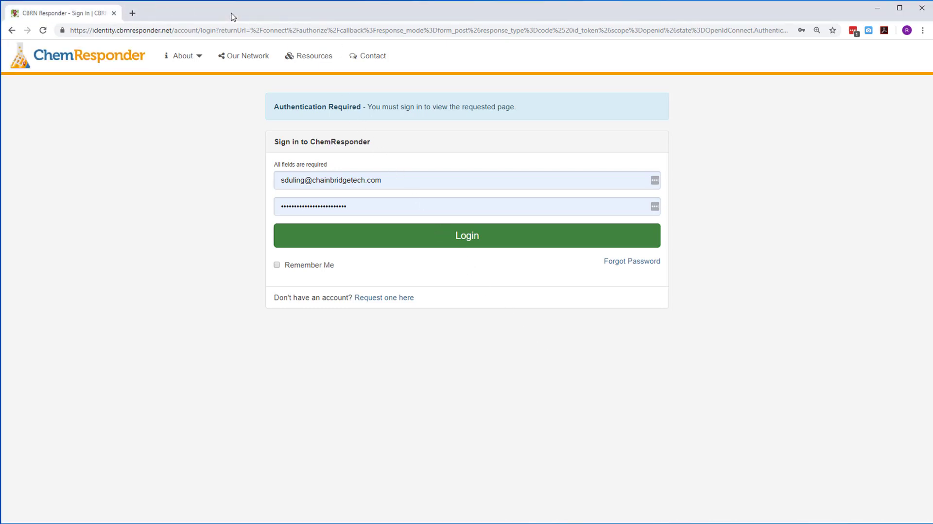
# - Log in to ChemResponder and open the DCO Organization Dashboard
pyautogui.click(461, 237)
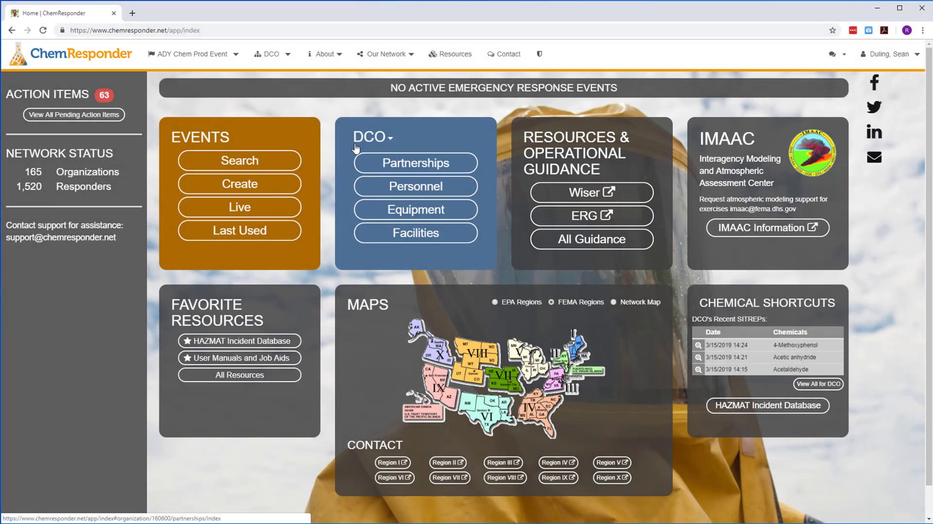
pyautogui.click(272, 56)
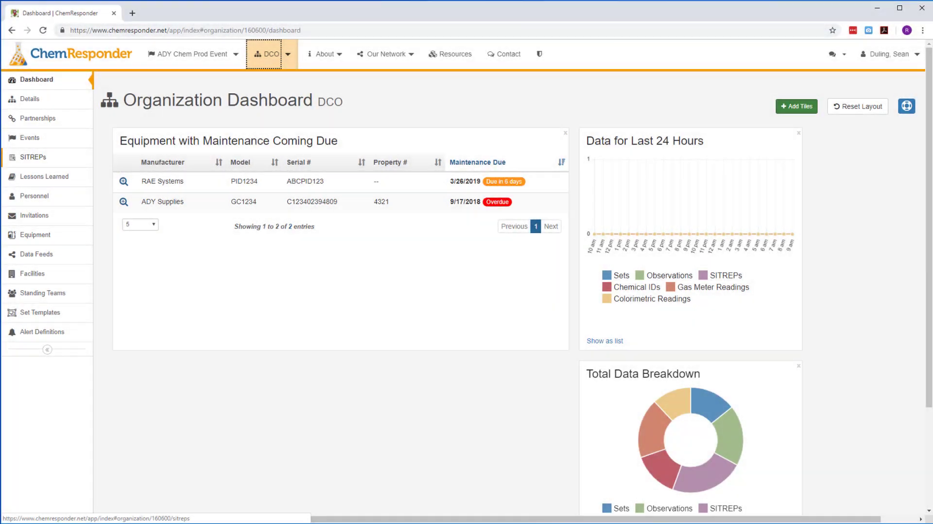
# - Open the organization's SITREPs list, then expand and collapse its Filters section
pyautogui.click(52, 161)
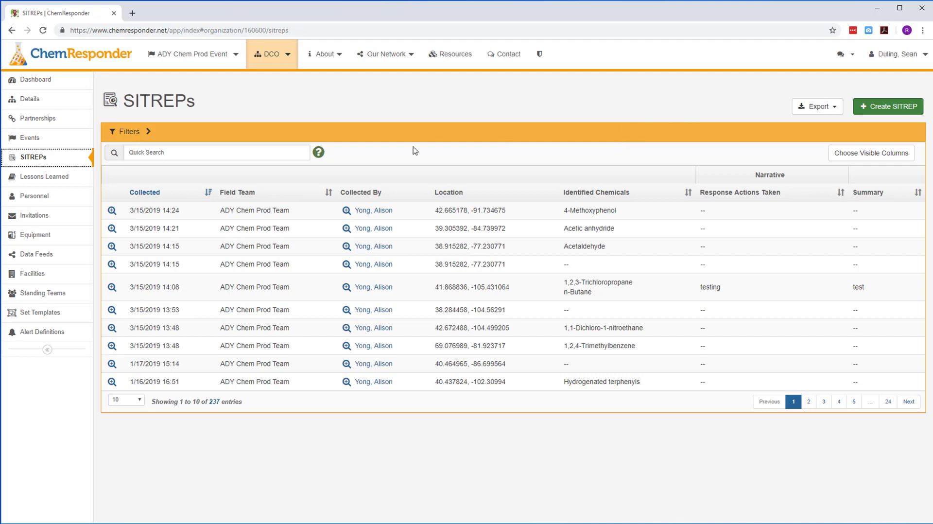
pyautogui.click(140, 133)
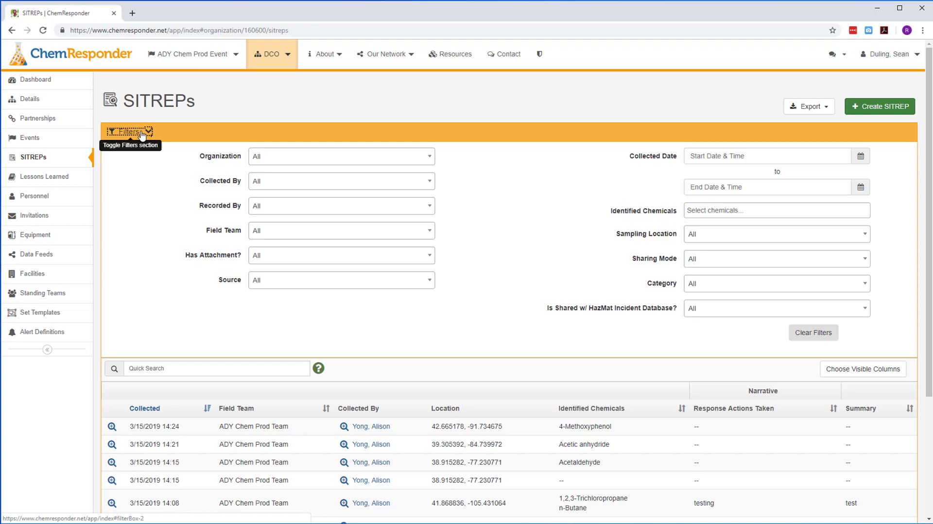
pyautogui.click(142, 135)
# - Start a new SITREP for Demo Chem Organization, pinned on Baron Cameron Ave near Reston
pyautogui.click(868, 107)
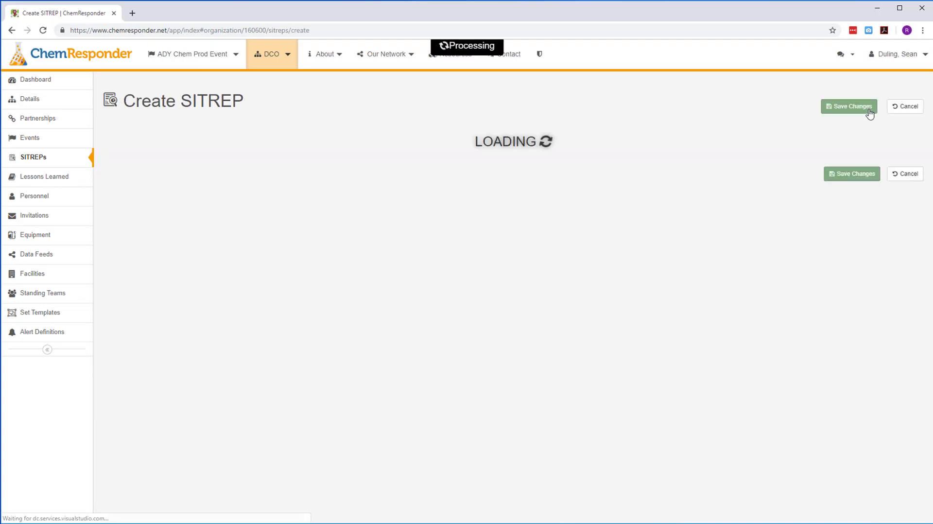
pyautogui.click(411, 177)
pyautogui.click(388, 238)
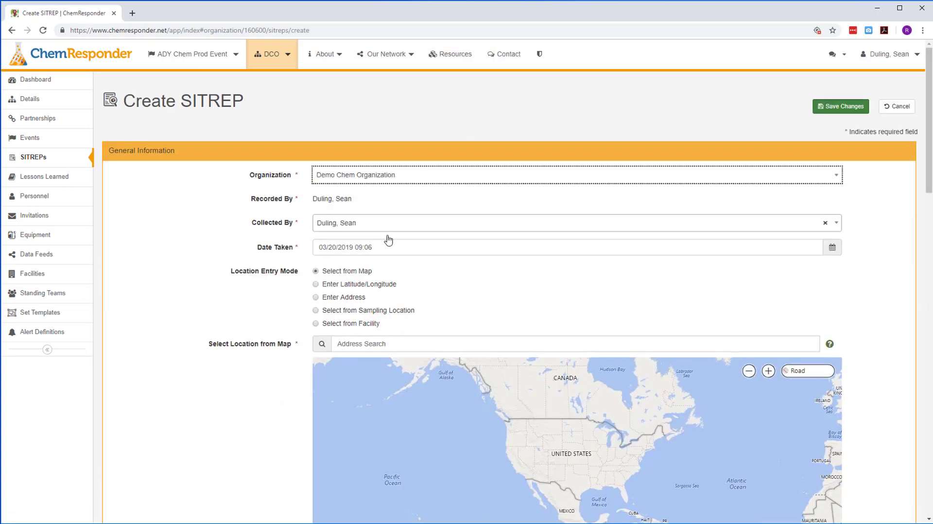
pyautogui.scroll(-3, 257, 280)
pyautogui.scroll(6, 627, 341)
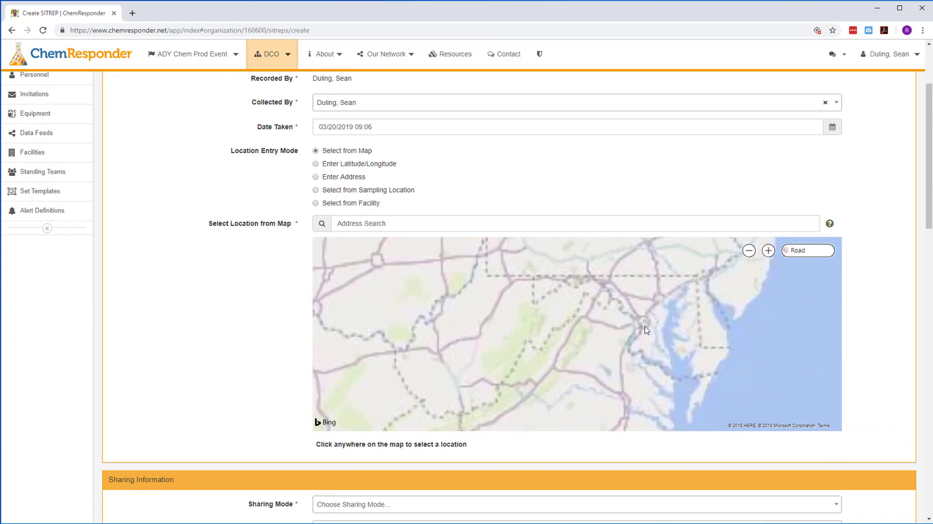
pyautogui.scroll(5, 621, 341)
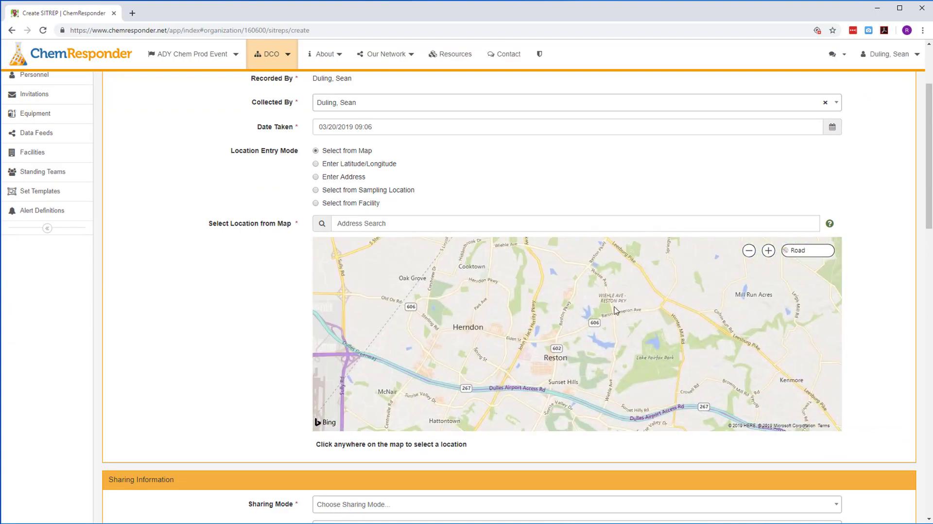
pyautogui.click(655, 314)
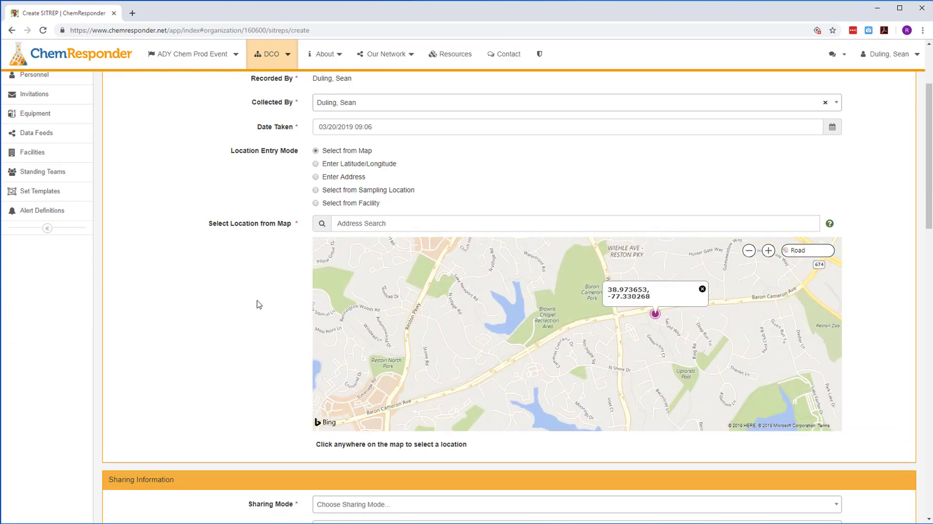
pyautogui.scroll(-6, 258, 299)
# - Set the SITREP's sharing mode to Partners Only and category to Testing/Training
pyautogui.click(371, 188)
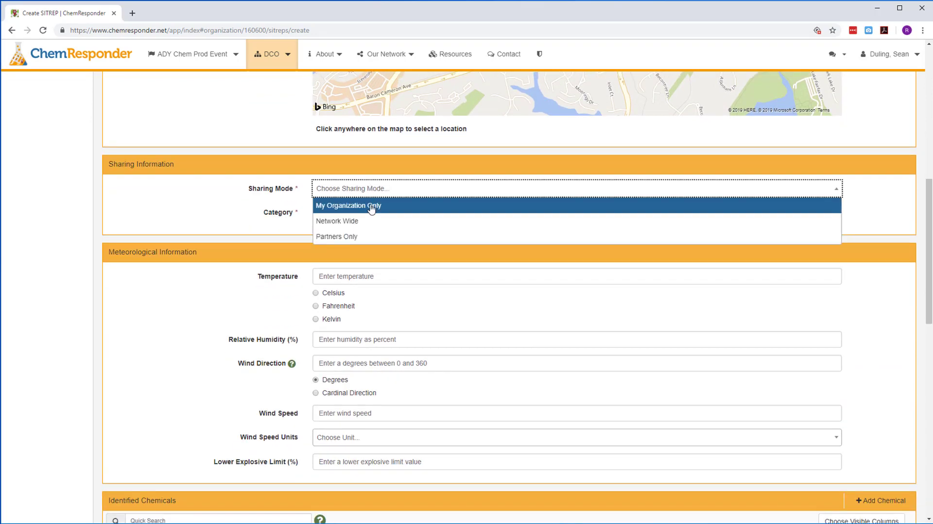
pyautogui.click(369, 236)
pyautogui.click(366, 214)
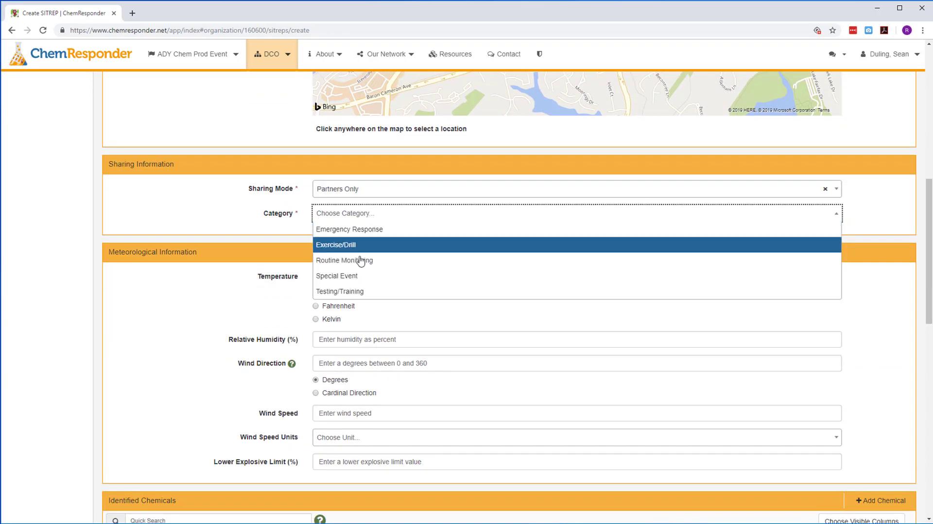
pyautogui.click(358, 291)
# - Enter weather: 52 °F, humidity 27, wind East North East at 5 Miles Per Hour
pyautogui.click(358, 277)
pyautogui.write('52')
pyautogui.click(315, 307)
pyautogui.click(350, 340)
pyautogui.write('27')
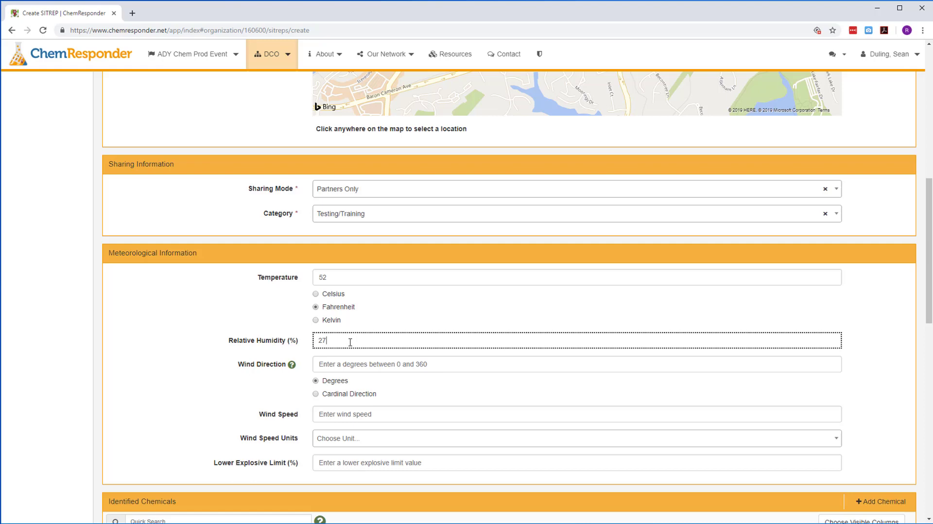
pyautogui.scroll(-1, 350, 342)
pyautogui.click(401, 354)
pyautogui.click(316, 333)
pyautogui.click(388, 302)
pyautogui.click(356, 383)
pyautogui.click(350, 326)
pyautogui.write('5')
pyautogui.click(365, 306)
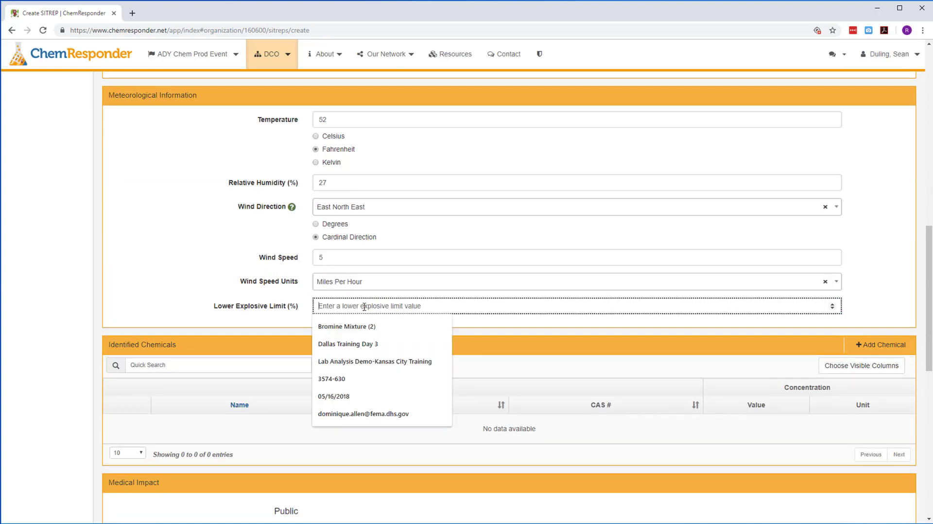
pyautogui.scroll(-3, 364, 306)
# - Add Chlorine dioxide as an identified chemical at 1 Parts Per Million
pyautogui.click(880, 223)
pyautogui.write('chlorin')
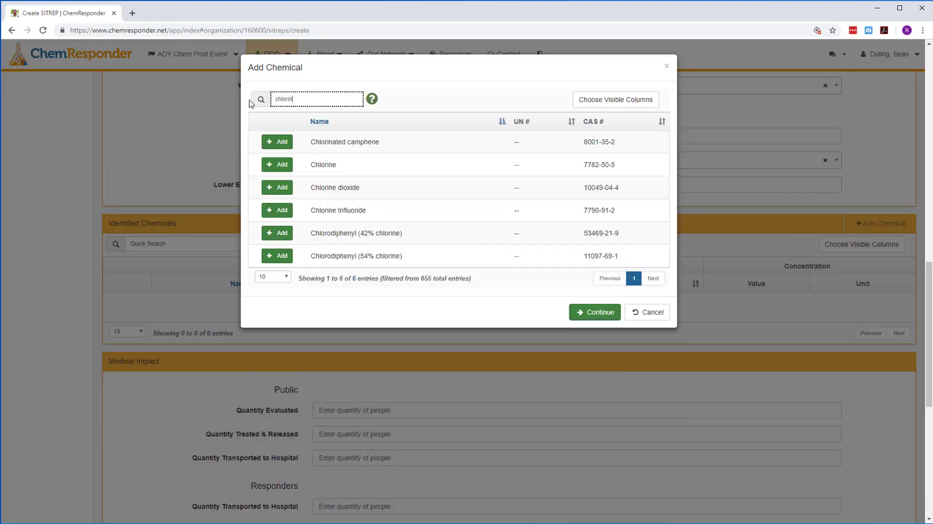
pyautogui.write('e')
pyautogui.click(276, 164)
pyautogui.click(594, 289)
pyautogui.click(749, 306)
pyautogui.write('1')
pyautogui.click(853, 306)
pyautogui.scroll(-5, 96, 371)
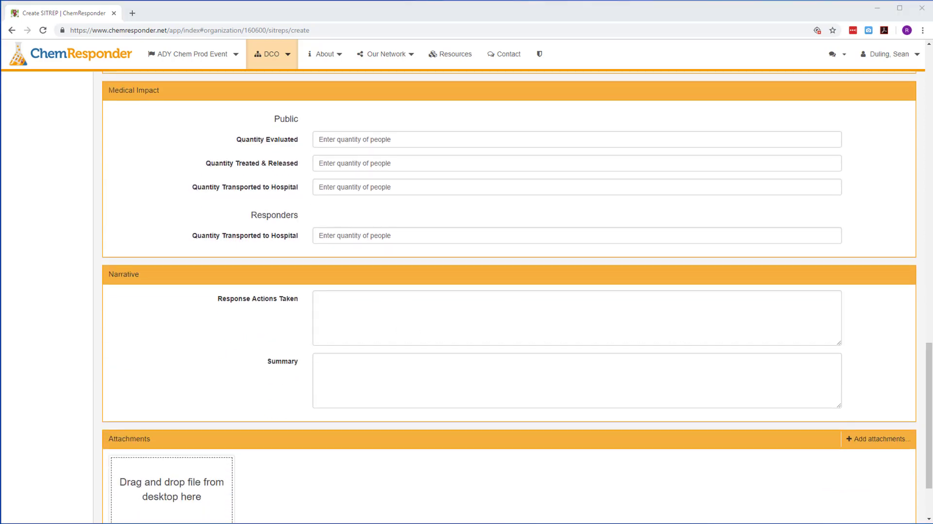
# - Write the response-actions text on CGI LEL checks and evacuation, plus the leak summary
pyautogui.click(576, 317)
pyautogui.write('CGI used to verify that levels of ethylene oxide exceeded the LEL. Area was evacuated. Gas from leaking tank was transferred to a secure tank, and spill was fully contained.')
pyautogui.press('Tab')
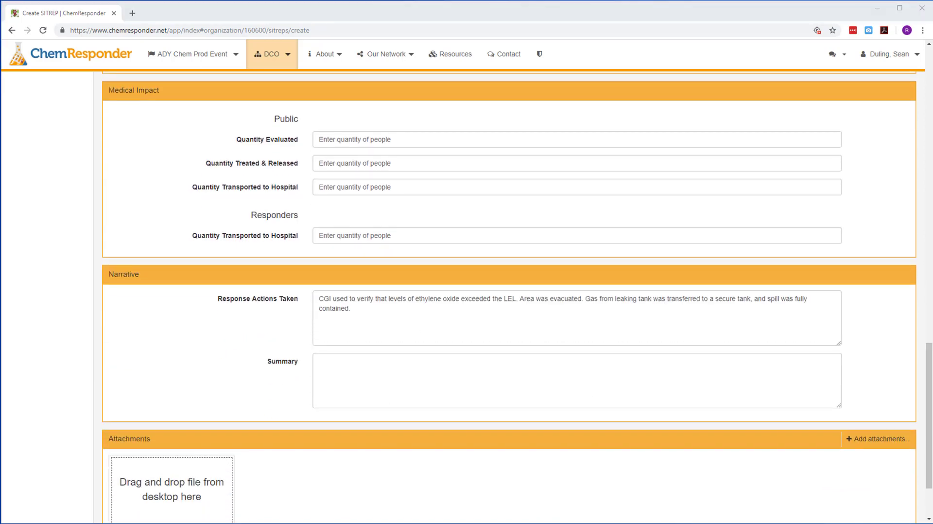
pyautogui.write('Chlorine dioxide leaked from broken container. No injuries reported. Spill fully contained.')
pyautogui.scroll(-2, 526, 434)
# - Attach Image from scene.jpg and the incident report, then save the SITREP
pyautogui.click(880, 352)
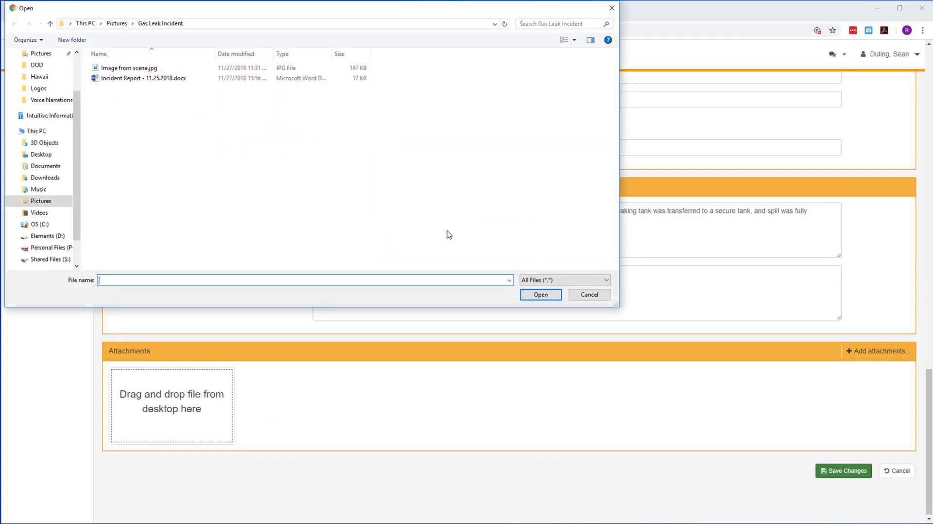
pyautogui.click(142, 71)
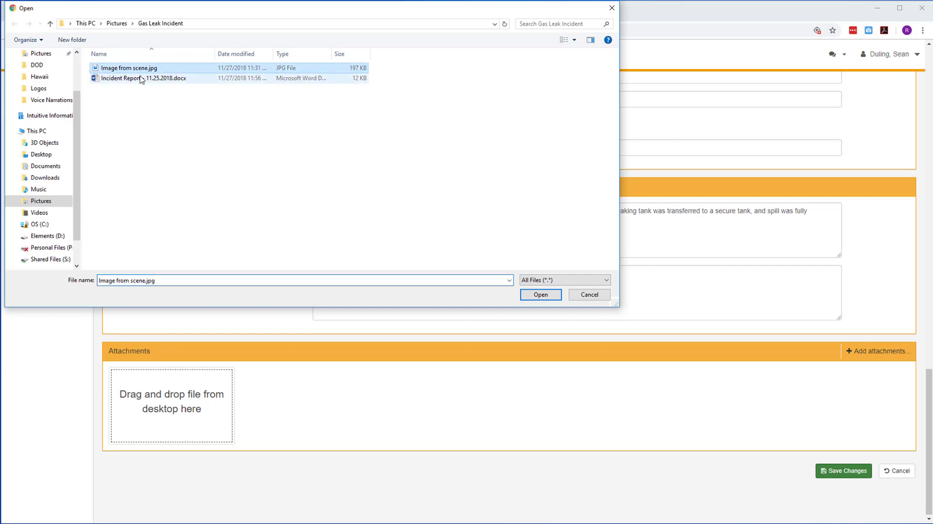
pyautogui.keyDown('ctrl'); pyautogui.click(141, 79); pyautogui.keyUp('ctrl')
pyautogui.click(535, 293)
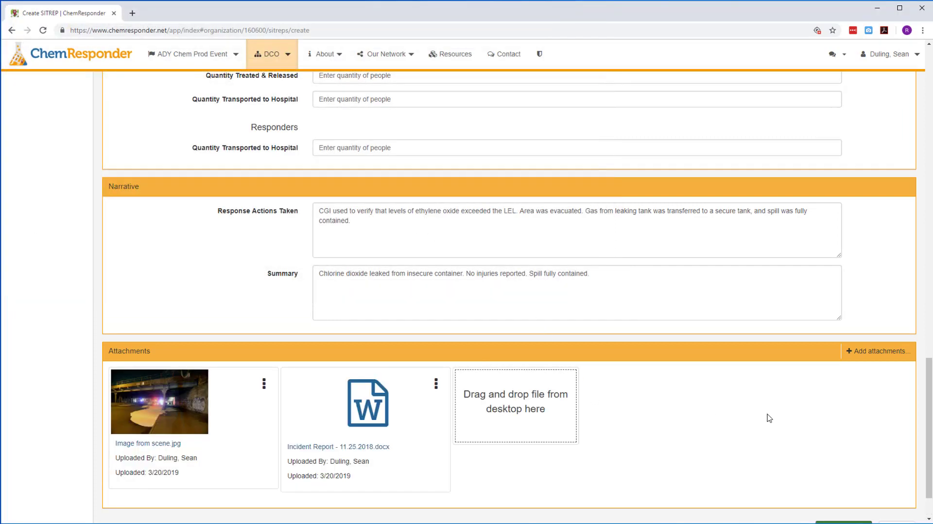
pyautogui.scroll(-2, 736, 425)
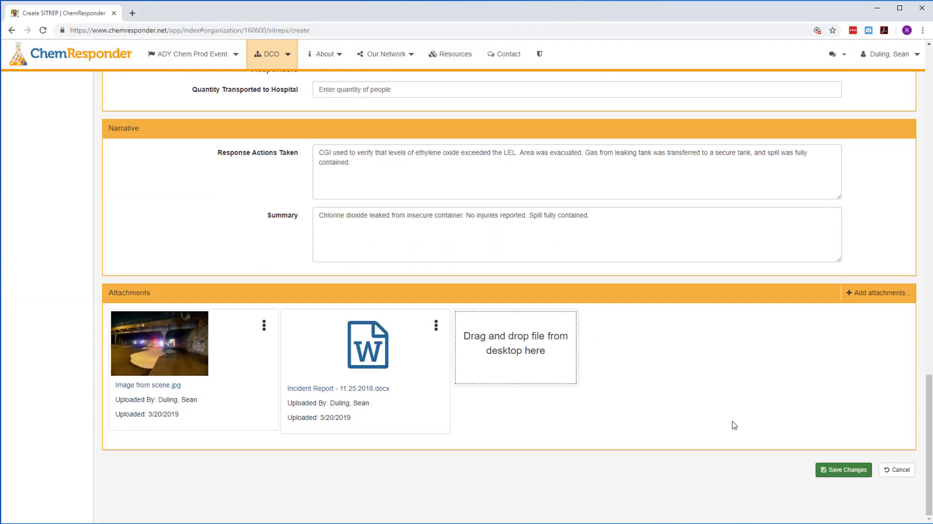
pyautogui.click(836, 470)
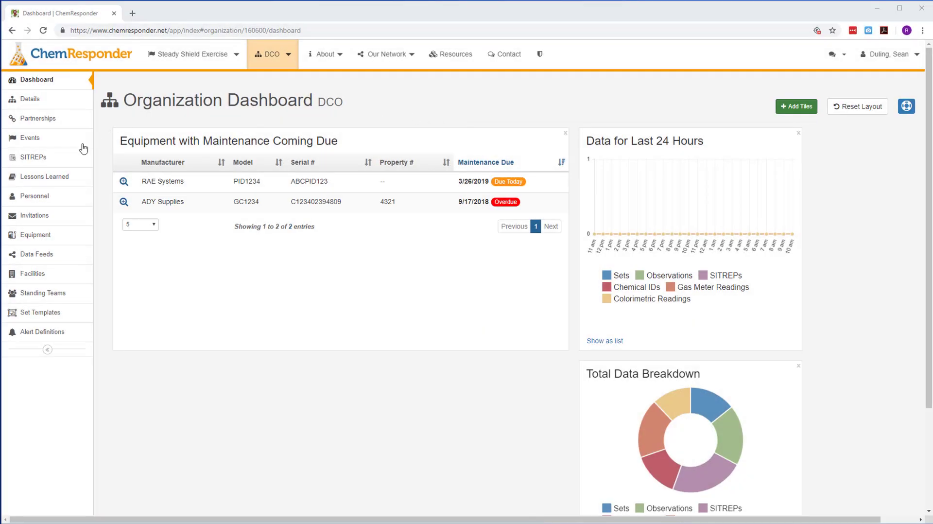
# - Edit the Equipment and radio maintenance lesson learned to share with Partners Only
pyautogui.click(38, 183)
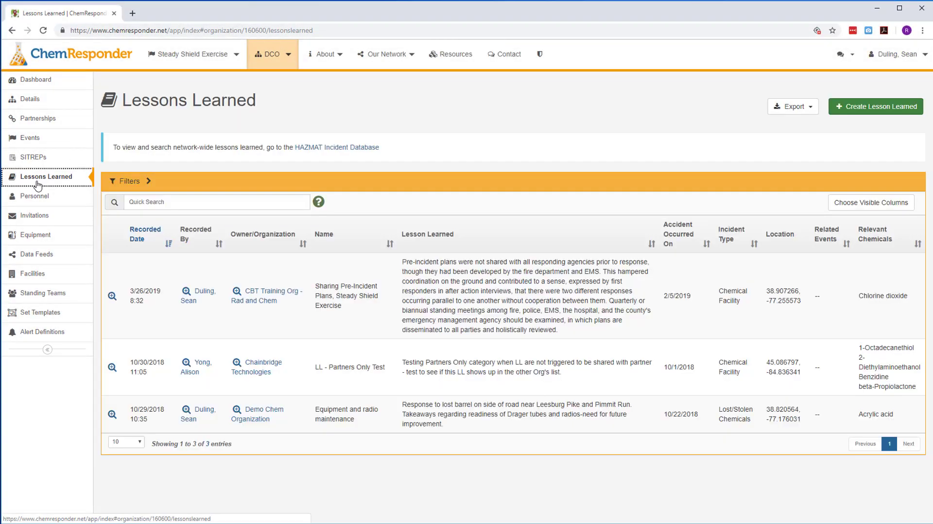
pyautogui.click(111, 414)
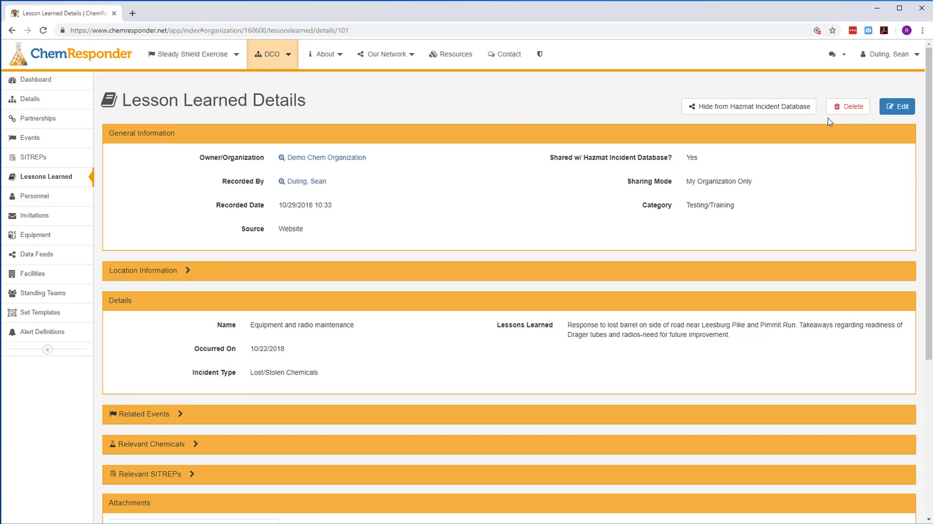
pyautogui.click(905, 107)
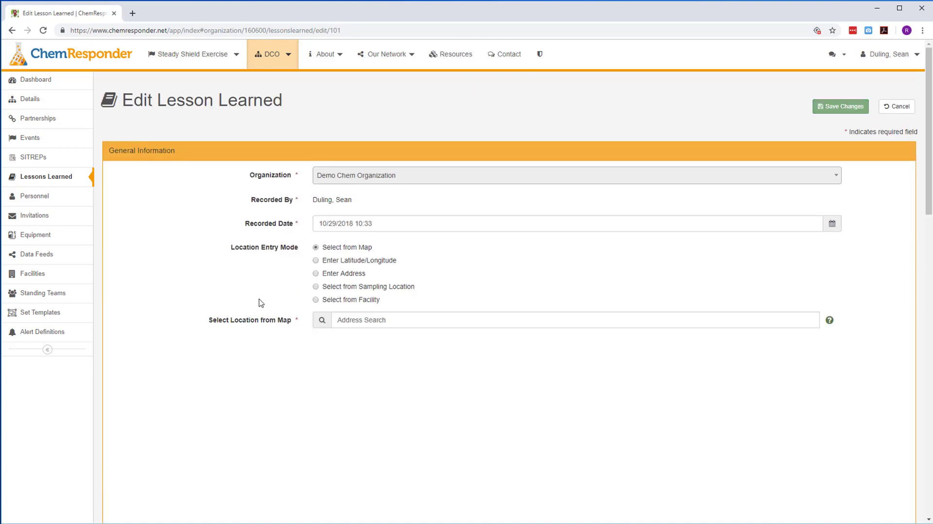
pyautogui.scroll(-7, 253, 308)
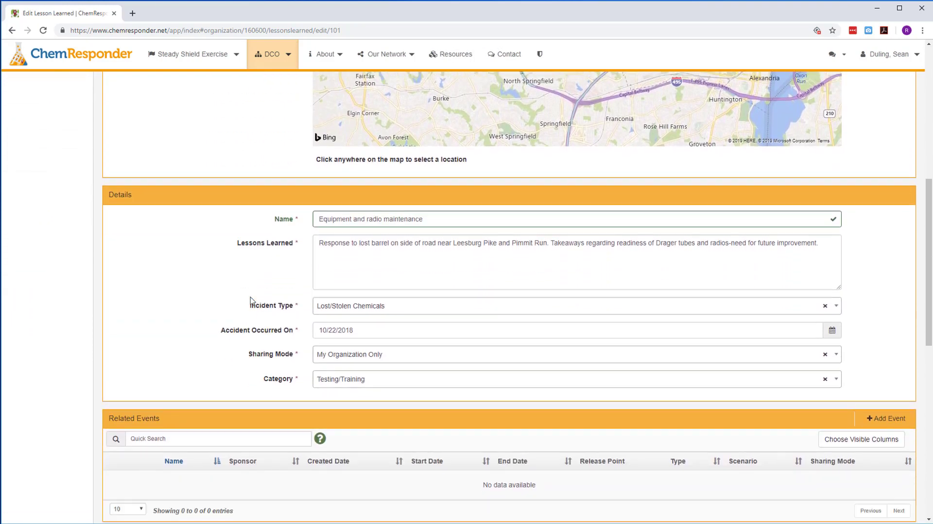
pyautogui.scroll(-2, 251, 300)
pyautogui.click(341, 274)
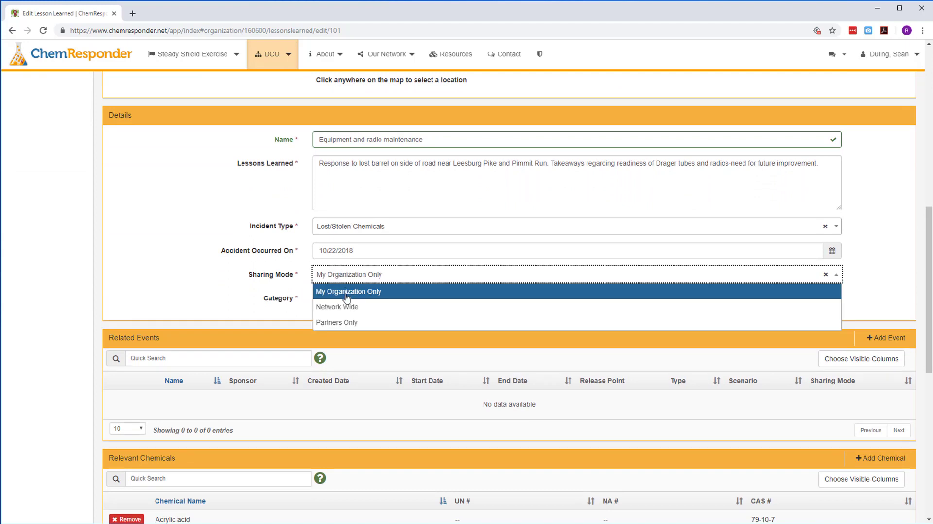
pyautogui.click(346, 323)
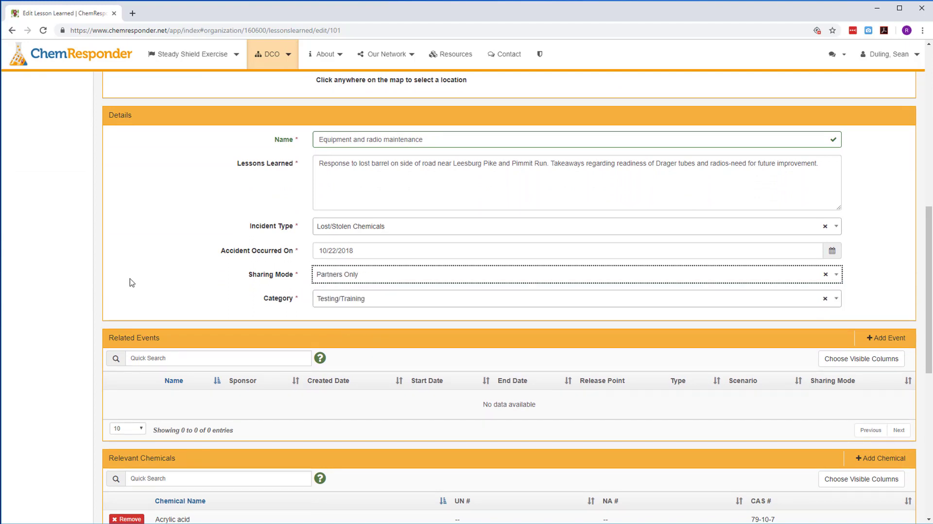
# - Attach Incident Report.docx to the lesson learned
pyautogui.scroll(-7, 130, 283)
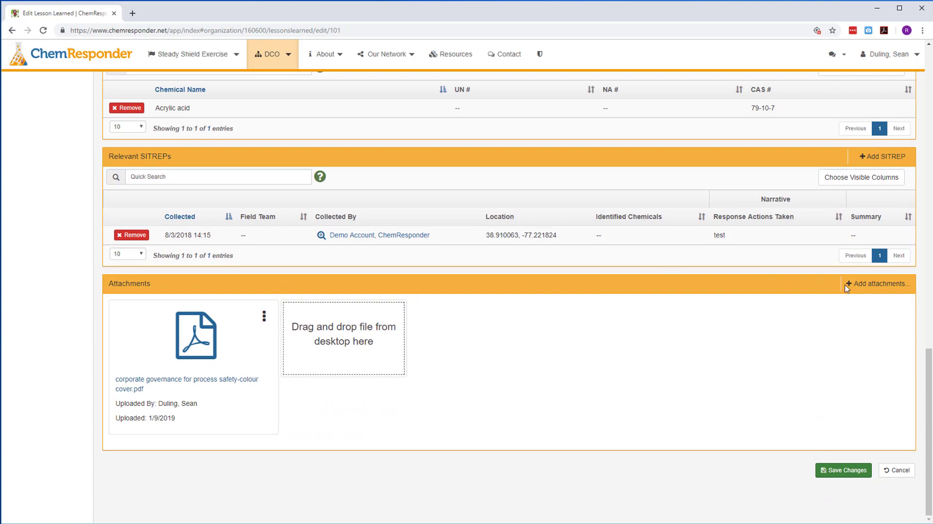
pyautogui.click(847, 286)
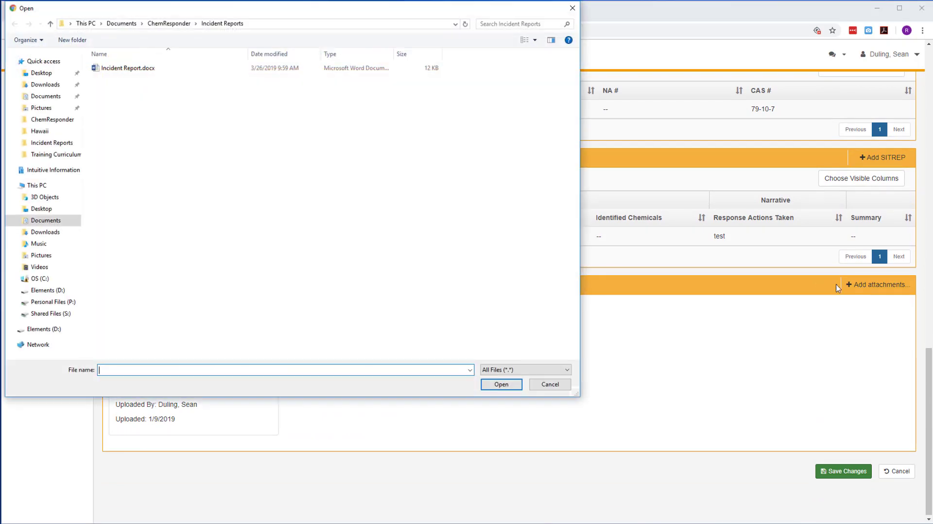
pyautogui.click(135, 70)
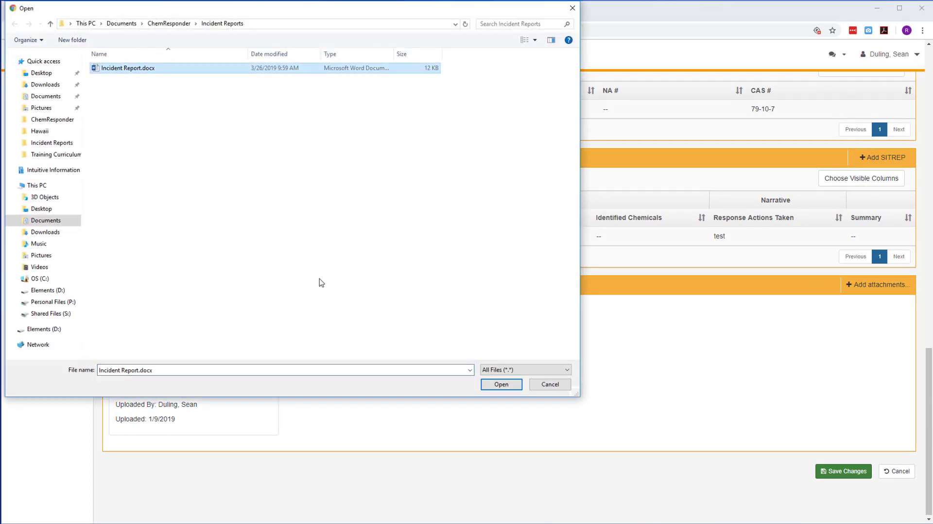
pyautogui.click(493, 379)
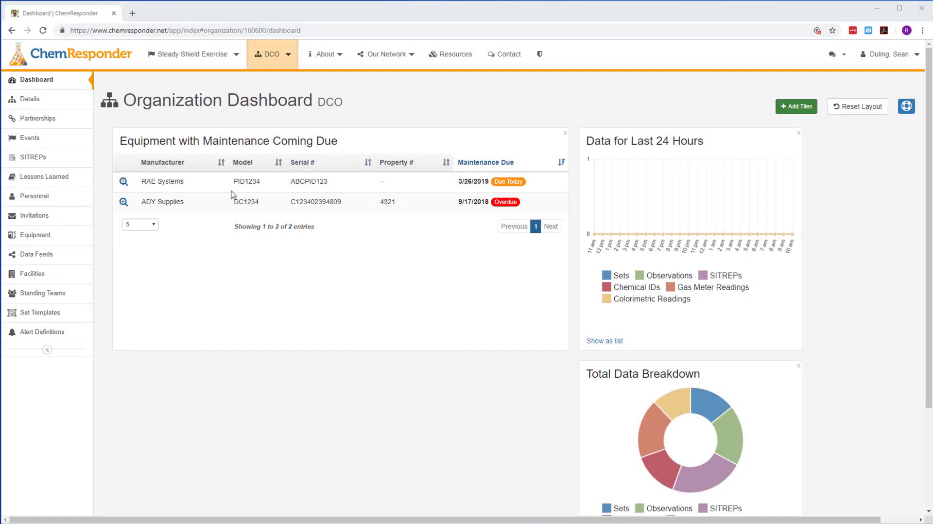
# - Open Smith & Sons Fertilizer Warehouse from Facilities and scroll to its chemicals list
pyautogui.click(38, 274)
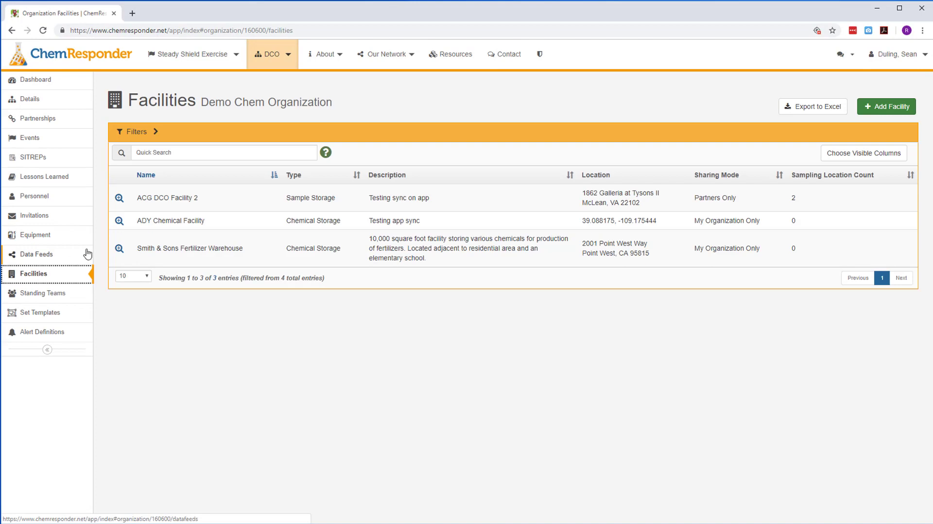
pyautogui.click(119, 249)
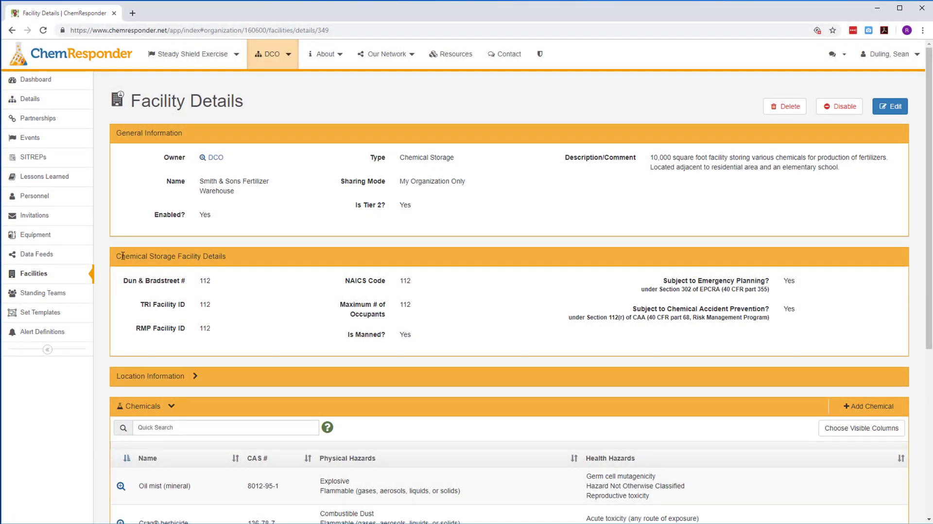
pyautogui.scroll(-1, 121, 252)
pyautogui.scroll(-2, 120, 262)
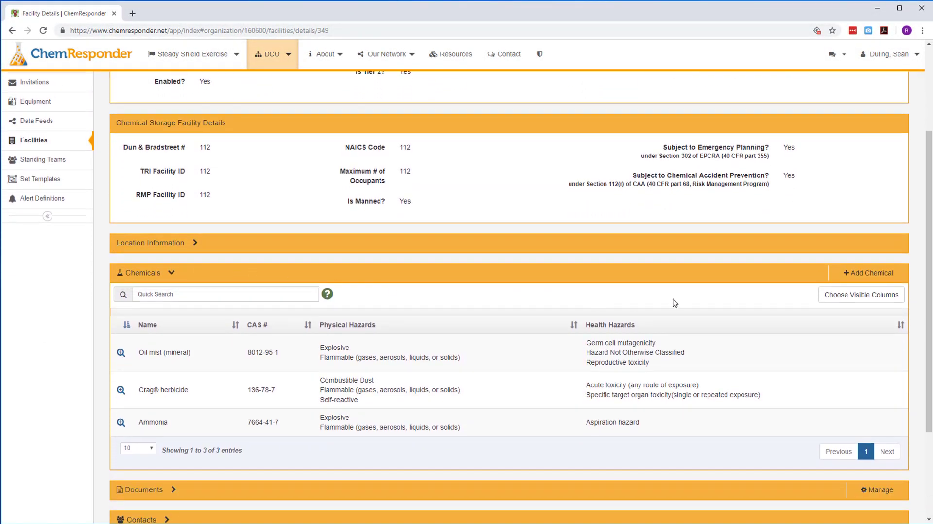
# - Add Chlorine dioxide as a gas, marked flammable, reproductive toxicity, sensitization and eye-damage hazards
pyautogui.click(863, 277)
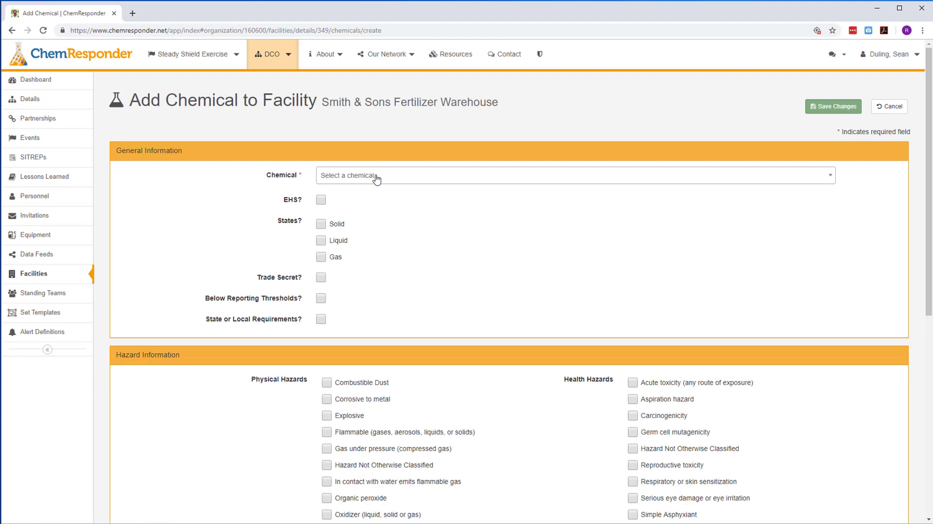
pyautogui.click(377, 177)
pyautogui.write('chlorine dio')
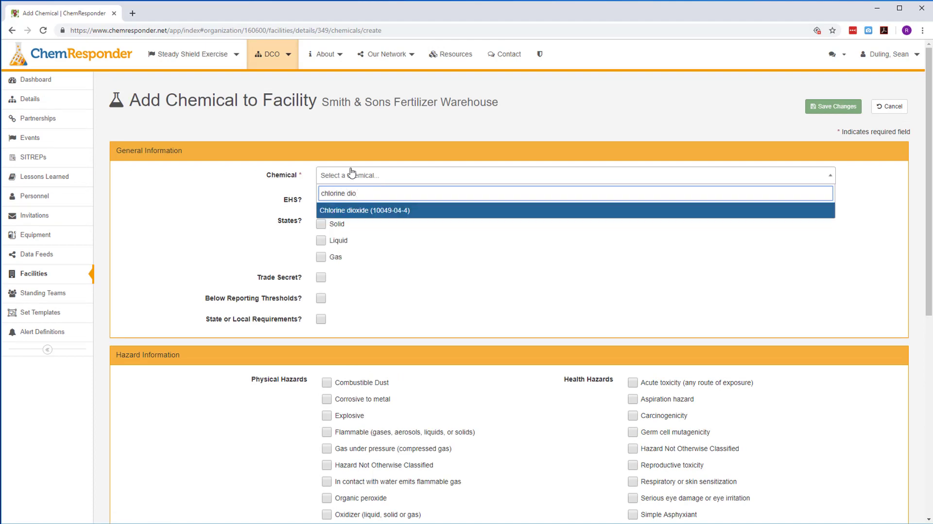
pyautogui.click(365, 211)
pyautogui.click(321, 255)
pyautogui.scroll(-4, 312, 262)
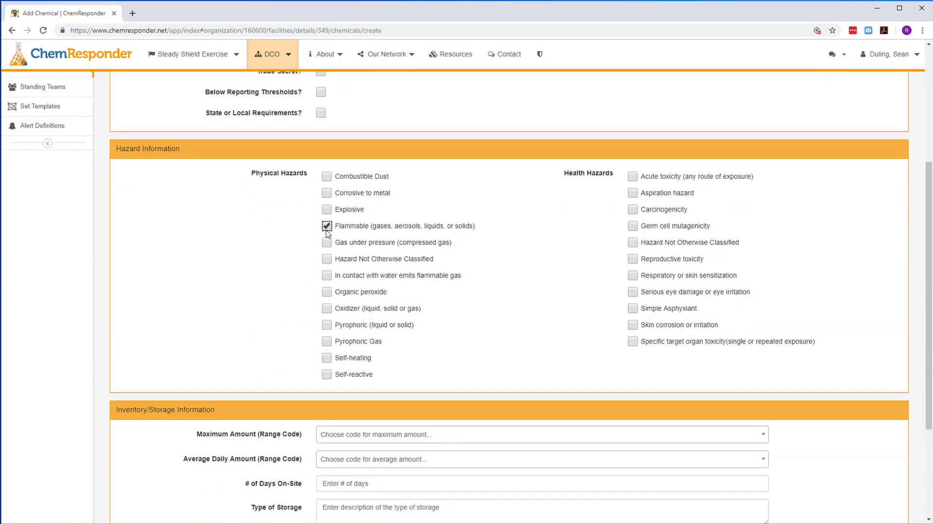
pyautogui.click(326, 210)
pyautogui.click(631, 258)
pyautogui.click(632, 275)
pyautogui.click(631, 291)
# - Set maximum amount 02 (100 - 499), average daily 01 (0 - 99), and 17 days on site
pyautogui.scroll(-3, 152, 322)
pyautogui.click(362, 279)
pyautogui.click(364, 330)
pyautogui.click(362, 305)
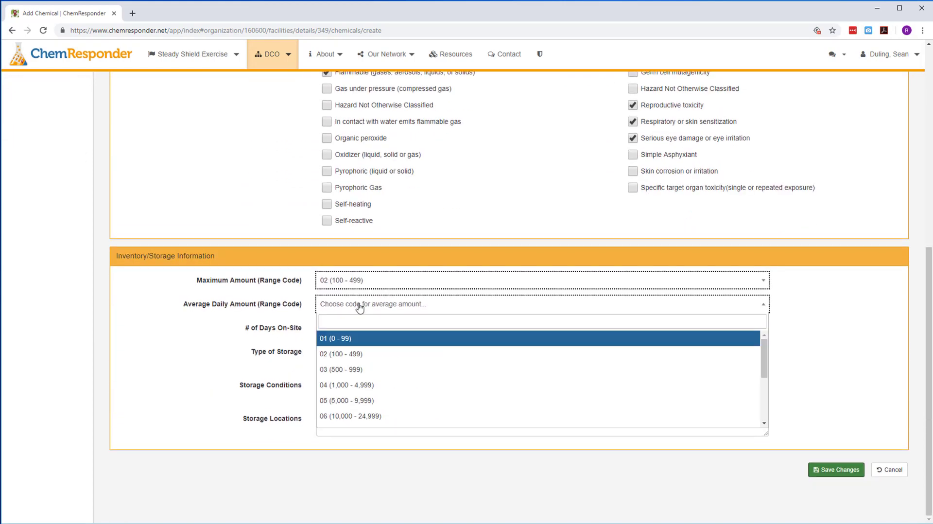
pyautogui.click(360, 336)
pyautogui.click(362, 329)
pyautogui.write('17')
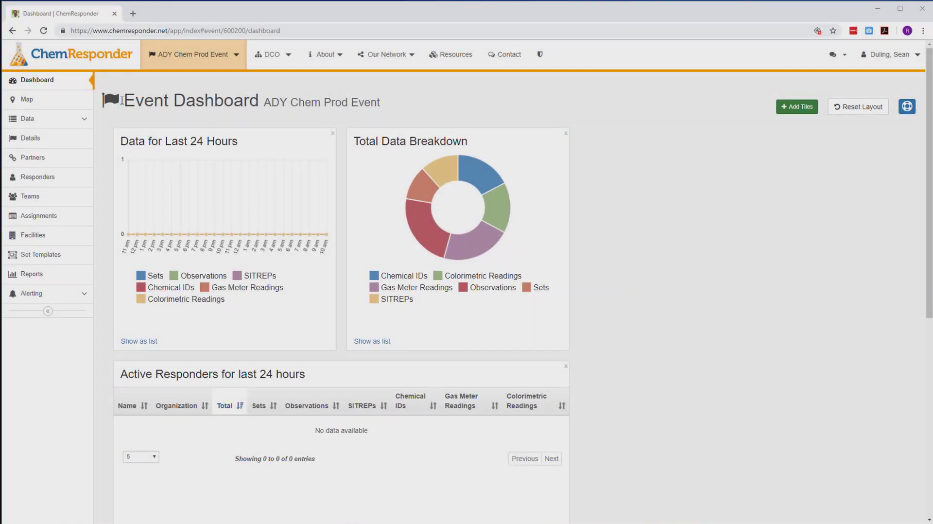
# - On the event map, review Smith & Sons Fertilizer Warehouse's chemicals and the Ammonia reading details
pyautogui.click(69, 100)
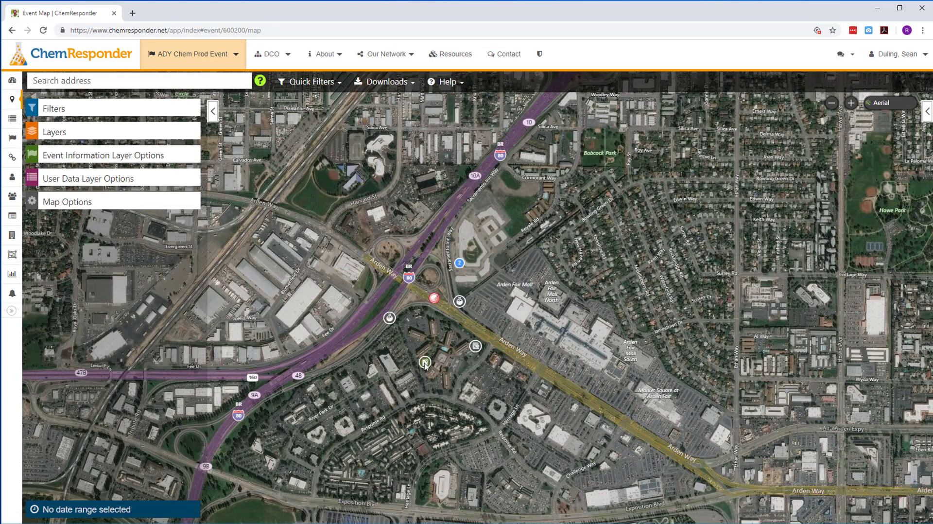
pyautogui.click(425, 362)
pyautogui.click(429, 330)
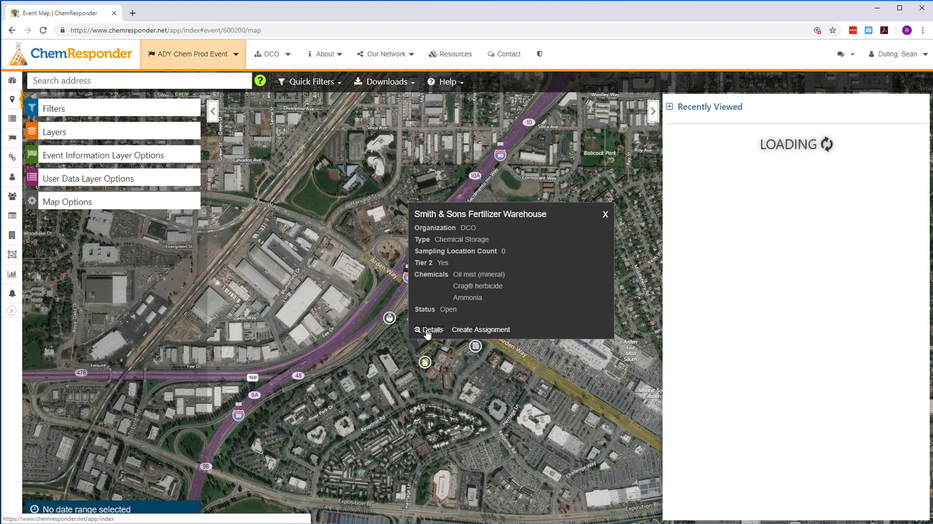
pyautogui.click(725, 158)
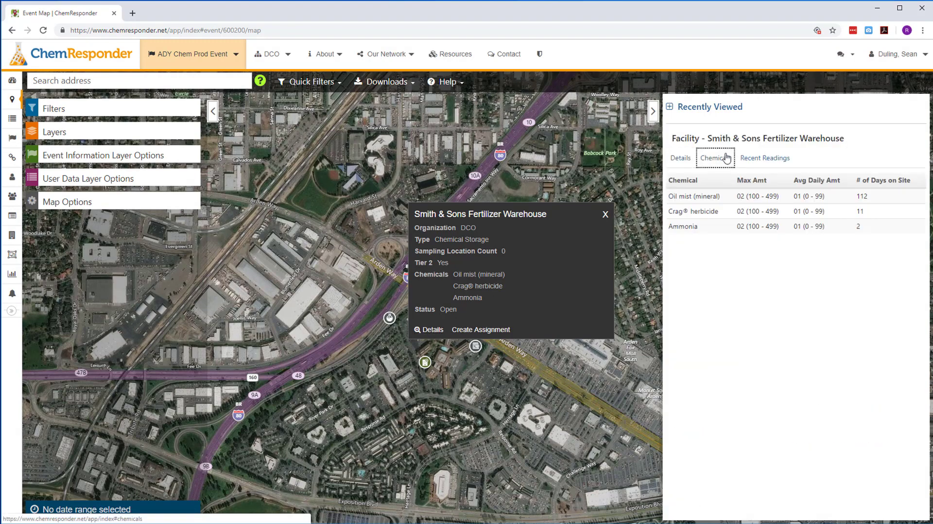
pyautogui.click(652, 111)
pyautogui.click(605, 214)
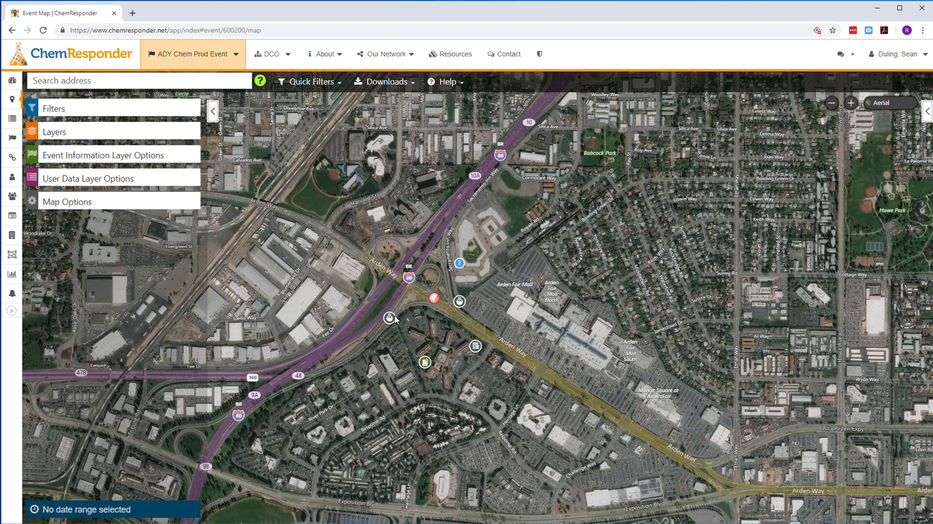
pyautogui.click(390, 318)
pyautogui.click(397, 285)
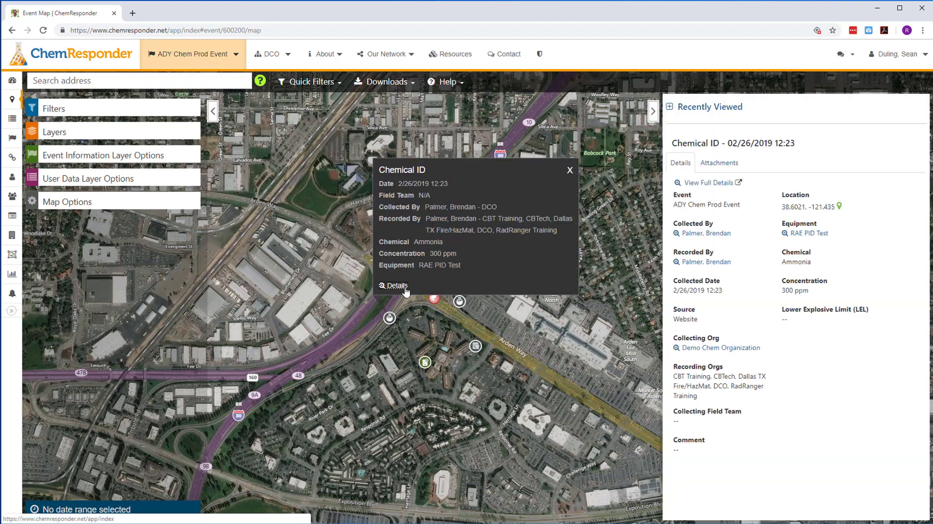
# - View the SITREP's details and enlarged hazmat photo attachment, then close its panel and popup
pyautogui.click(477, 347)
pyautogui.click(480, 313)
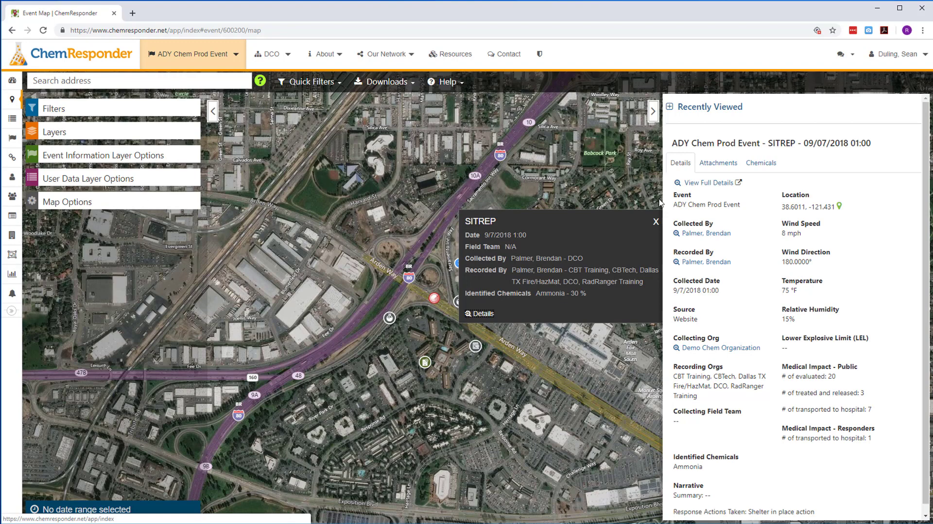
pyautogui.click(718, 164)
pyautogui.click(728, 220)
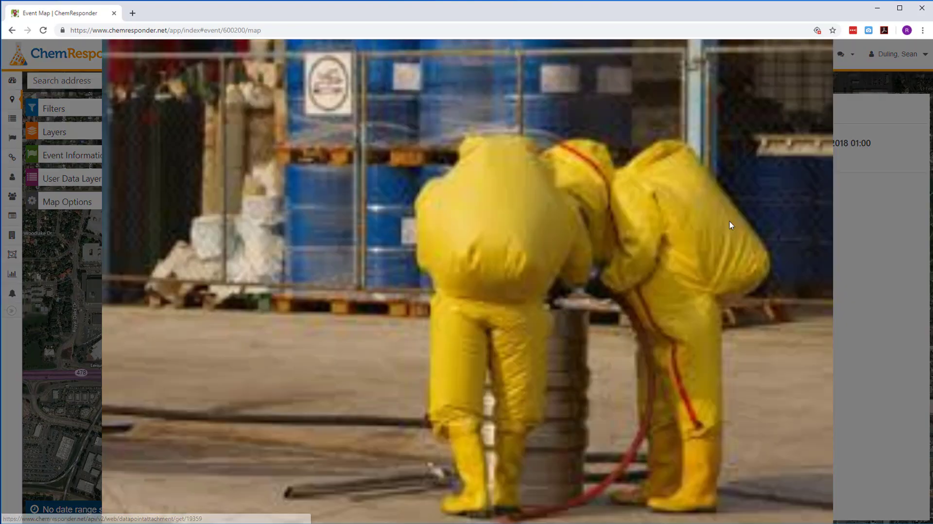
pyautogui.click(849, 274)
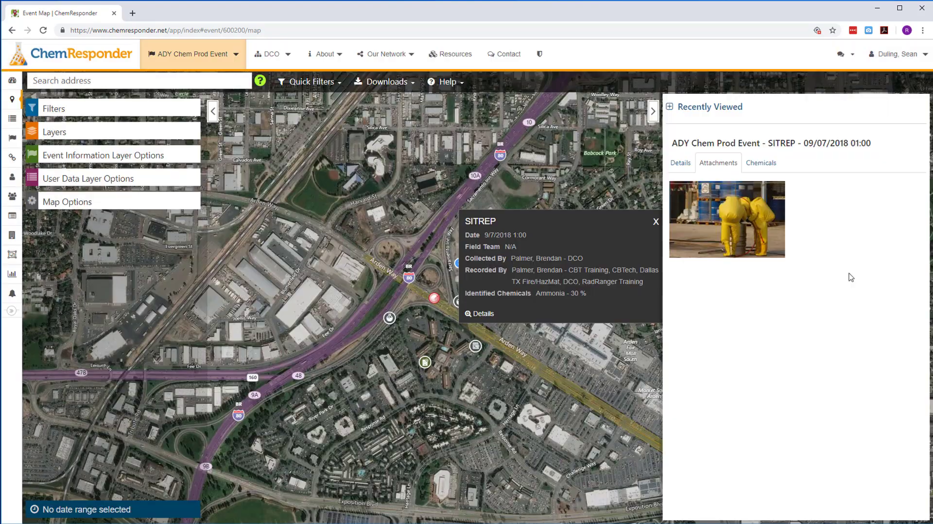
pyautogui.click(653, 111)
pyautogui.click(655, 223)
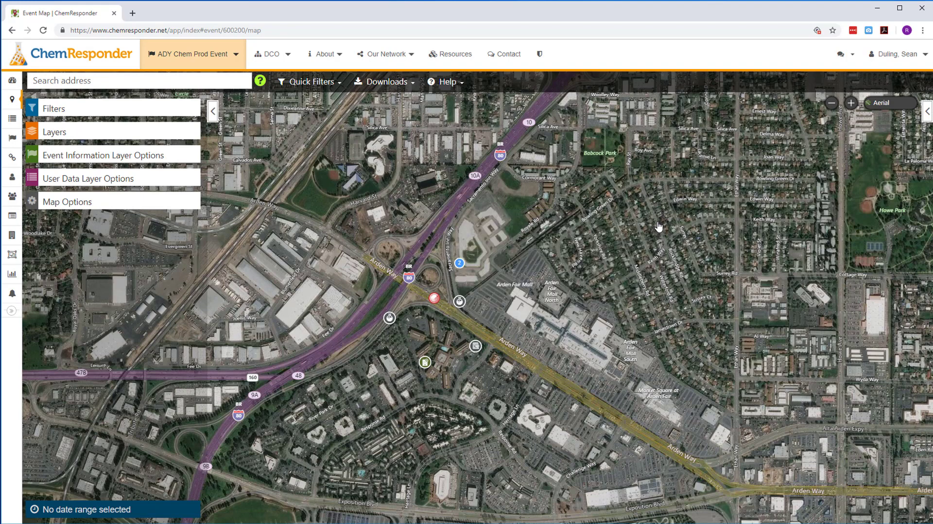
# - Expand the map layers list and turn on the Drawing Layer and GIS Layer
pyautogui.click(141, 136)
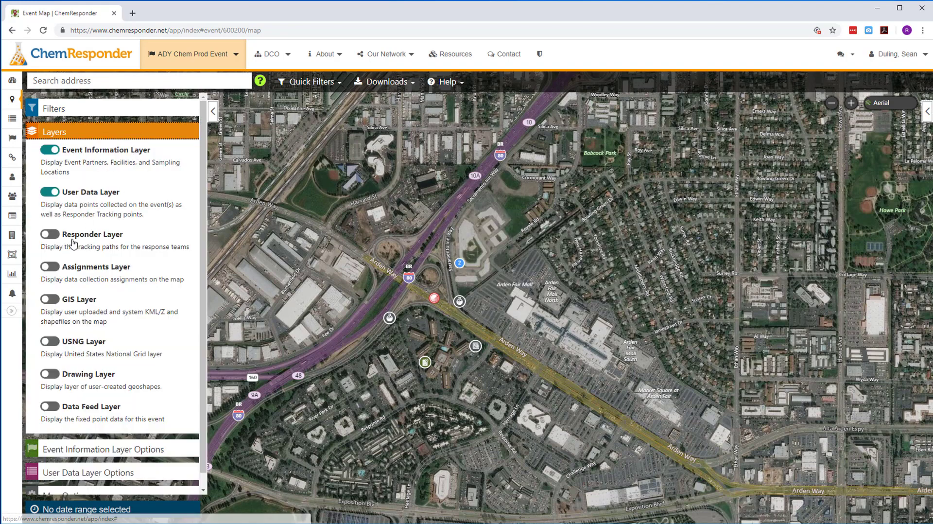
pyautogui.click(55, 378)
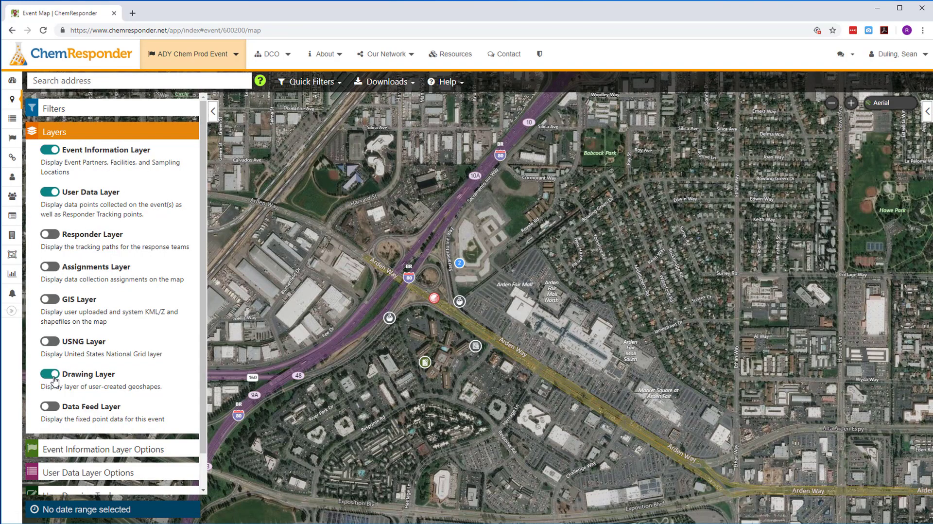
pyautogui.click(54, 301)
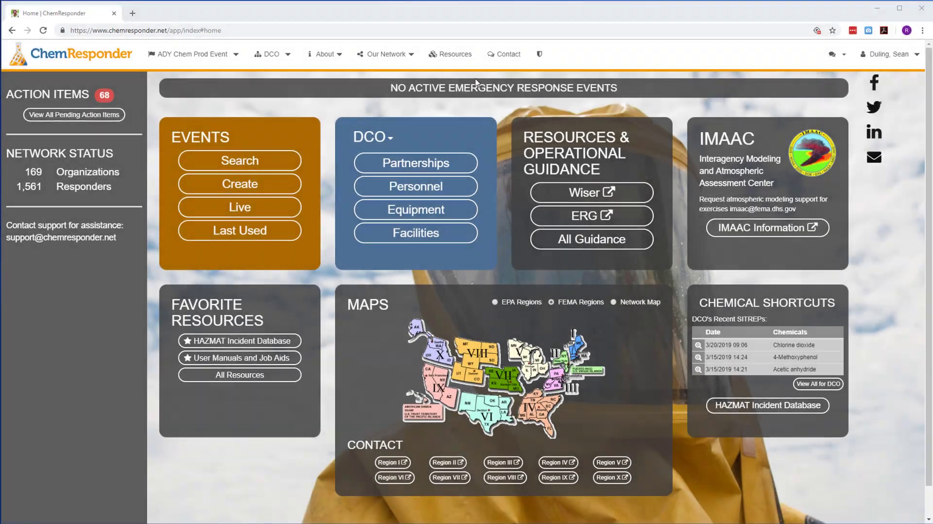
# - Open the HAZMAT Incident Database search and add Chlorine dioxide as the chemical filter
pyautogui.click(457, 55)
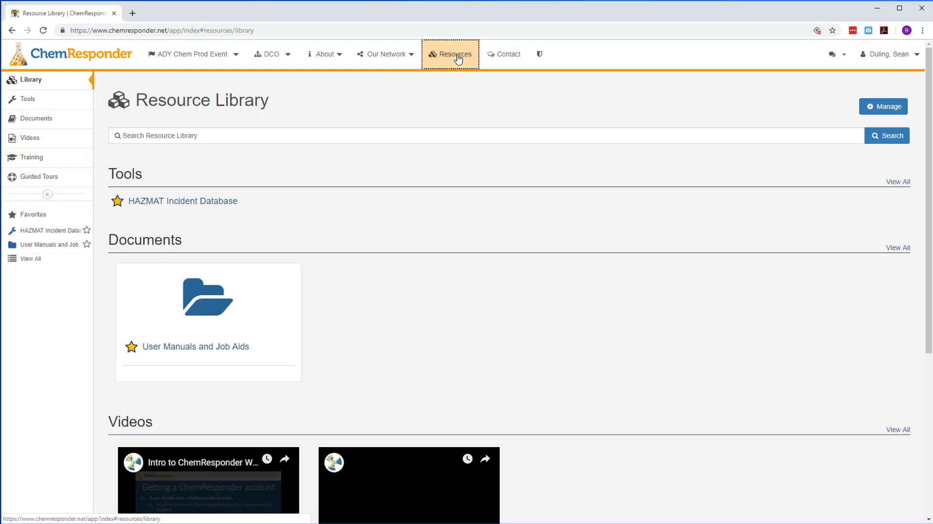
pyautogui.click(209, 201)
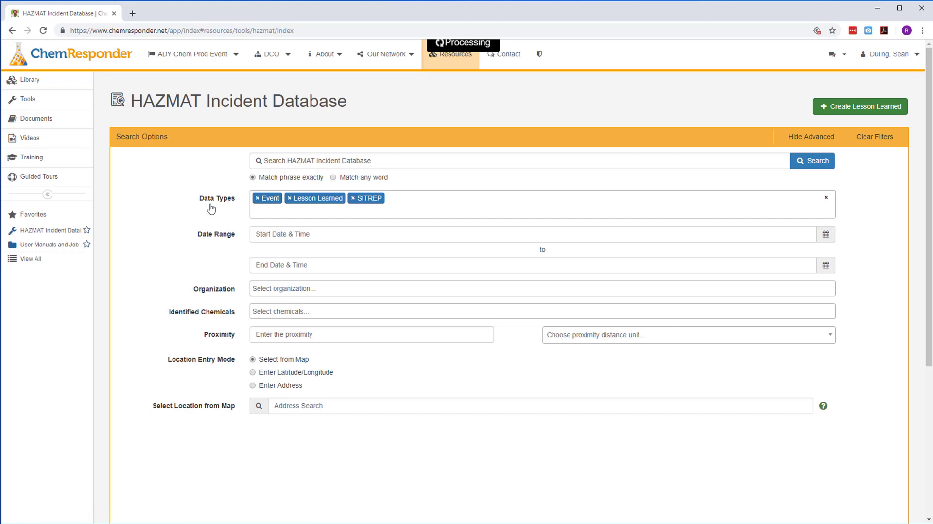
pyautogui.click(298, 311)
pyautogui.write('chlorin')
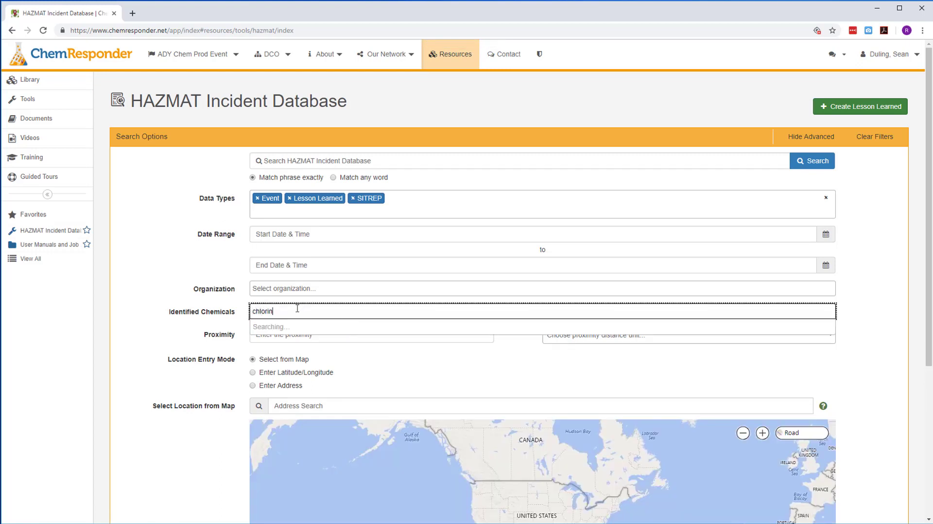
pyautogui.write('e dio')
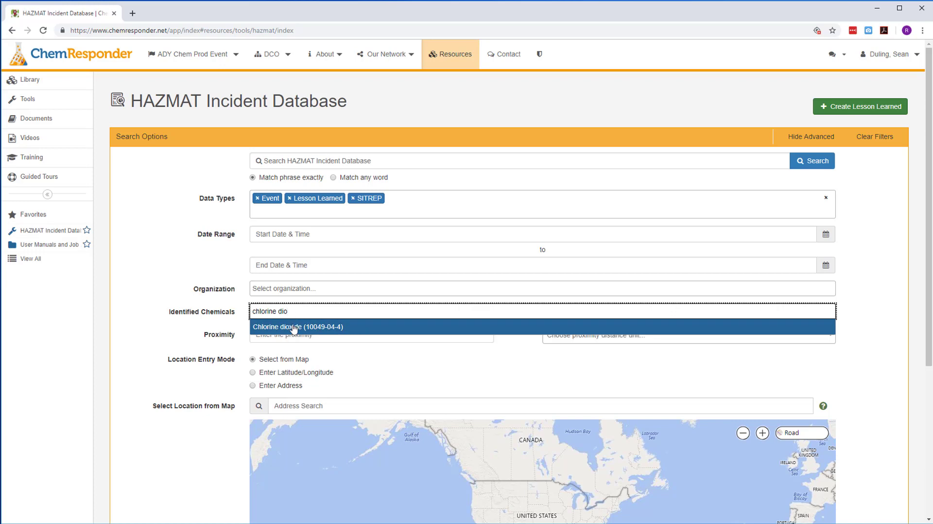
pyautogui.click(293, 327)
# - Set the proximity distance to 100 miles
pyautogui.scroll(-1, 306, 316)
pyautogui.click(309, 300)
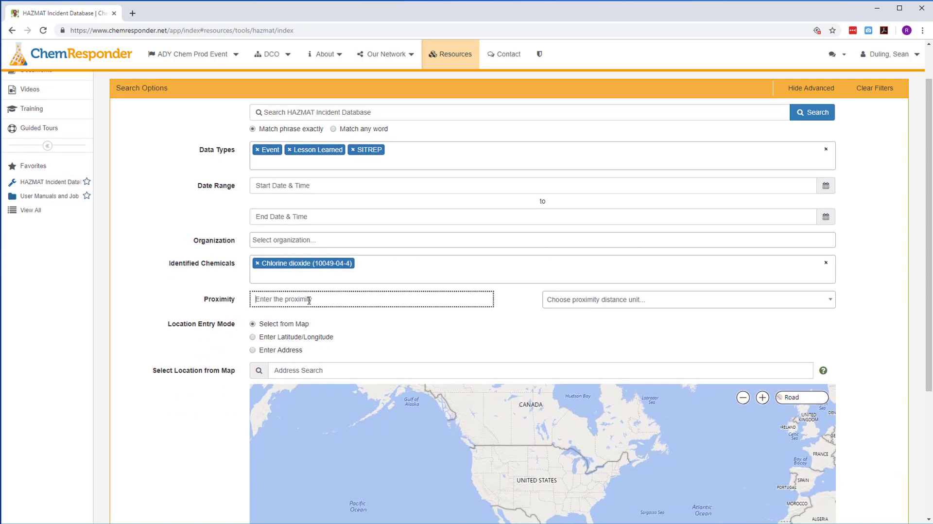
pyautogui.write('100')
pyautogui.click(616, 301)
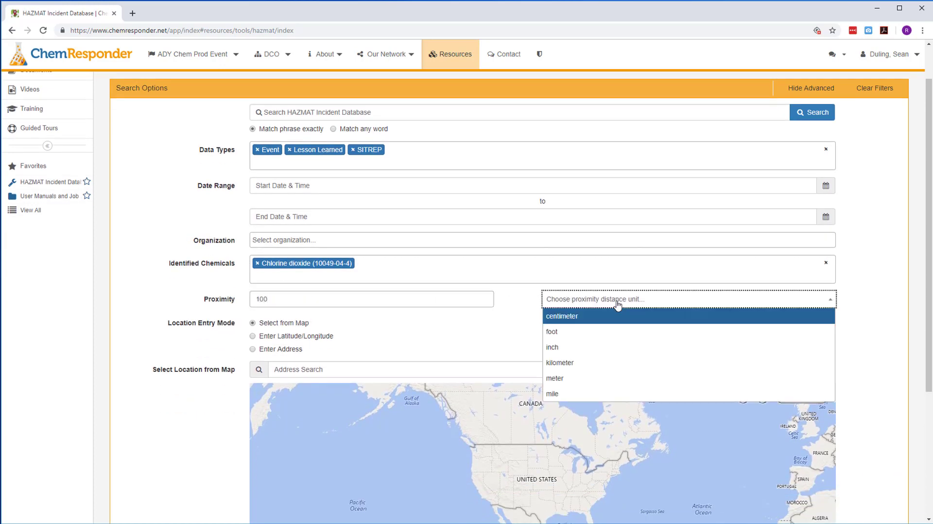
pyautogui.click(580, 395)
pyautogui.scroll(-4, 188, 364)
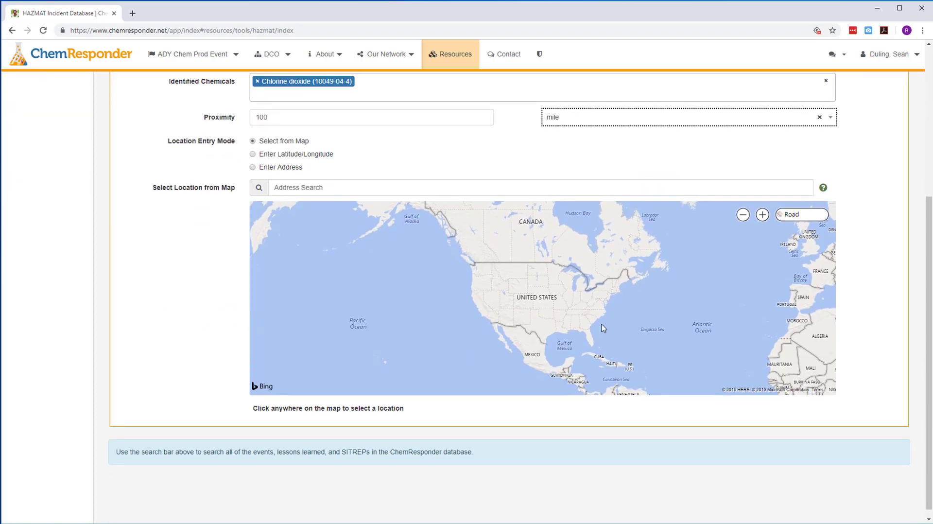
pyautogui.scroll(5, 604, 304)
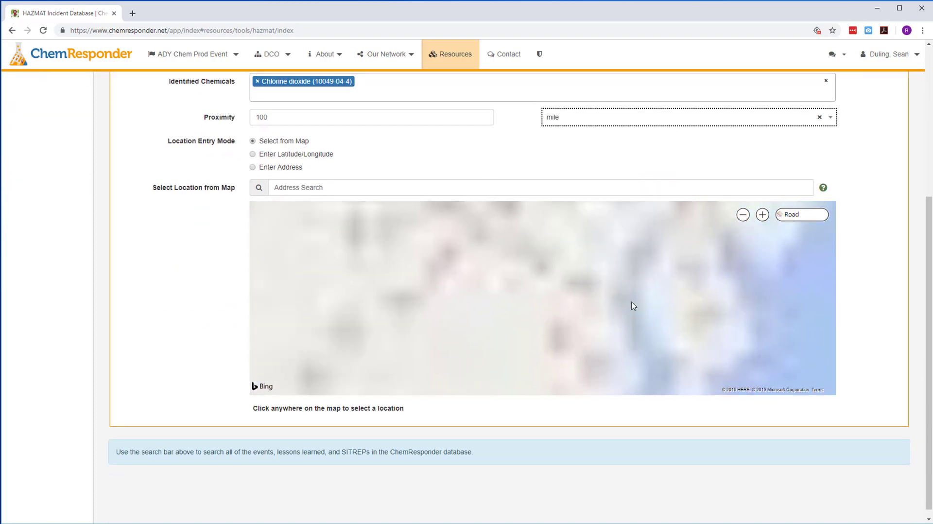
pyautogui.scroll(3, 524, 263)
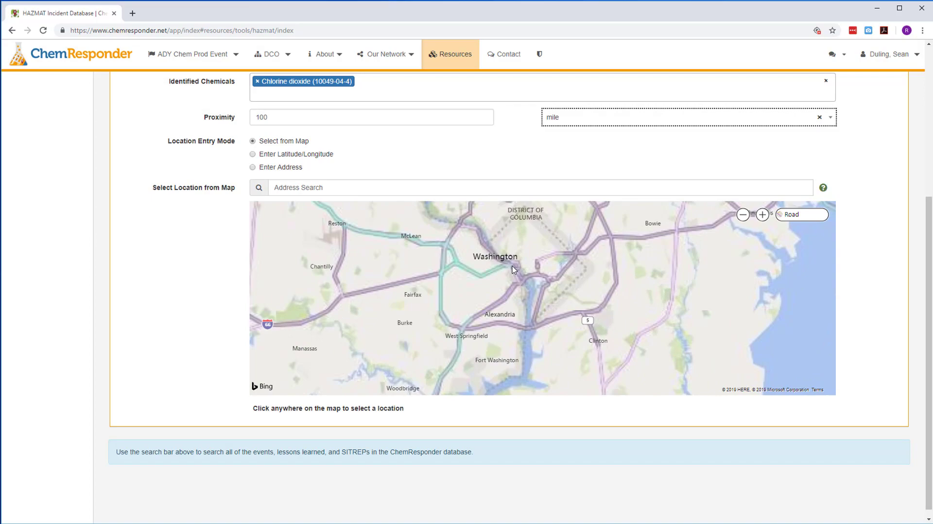
# - Place the search point in Washington, DC, run the search, and go to the Contact page
pyautogui.click(557, 249)
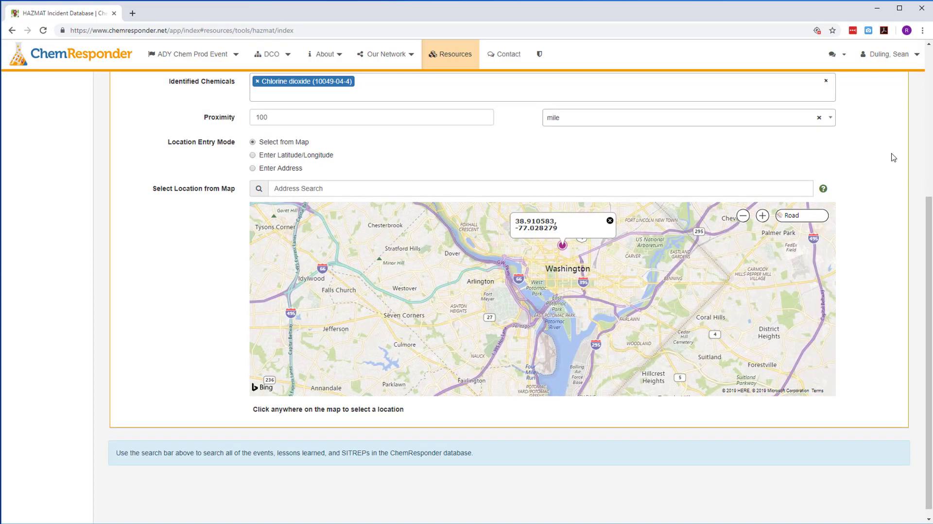
pyautogui.scroll(5, 883, 194)
pyautogui.click(812, 161)
pyautogui.scroll(-8, 194, 272)
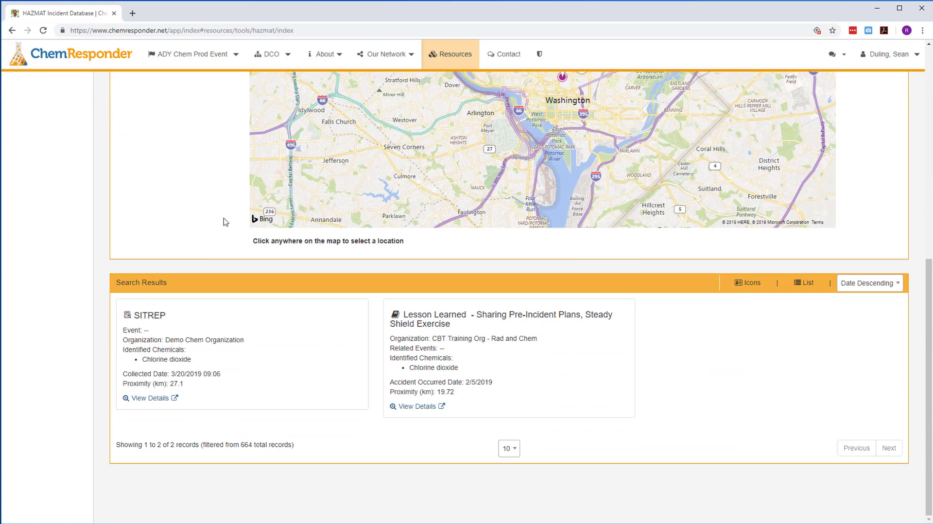
pyautogui.click(503, 58)
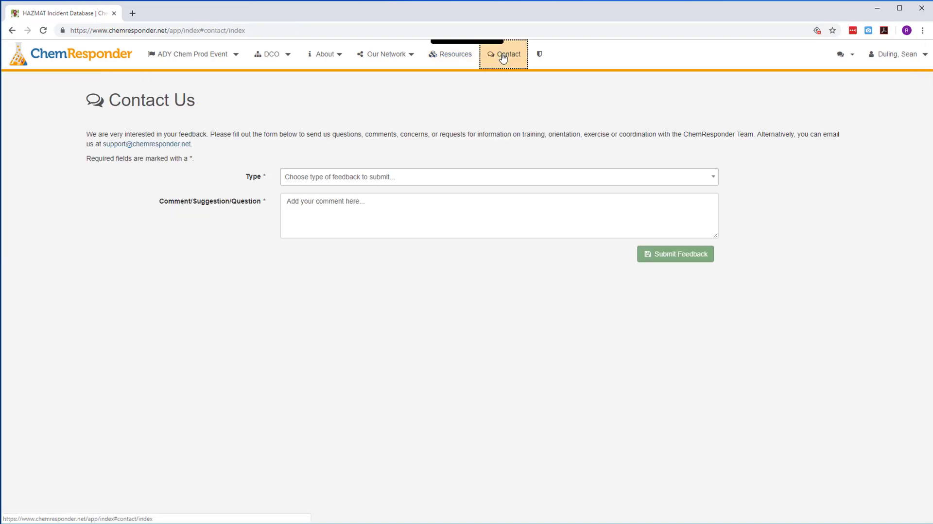
# - Set the feedback type to Help and start typing the comment with 'H'
pyautogui.click(395, 177)
pyautogui.click(377, 210)
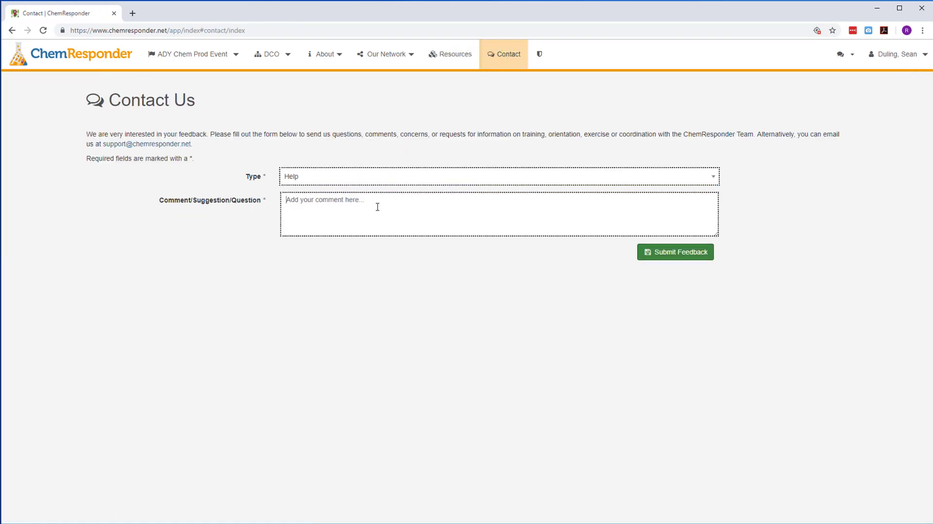
pyautogui.click(378, 207)
pyautogui.write('How do')
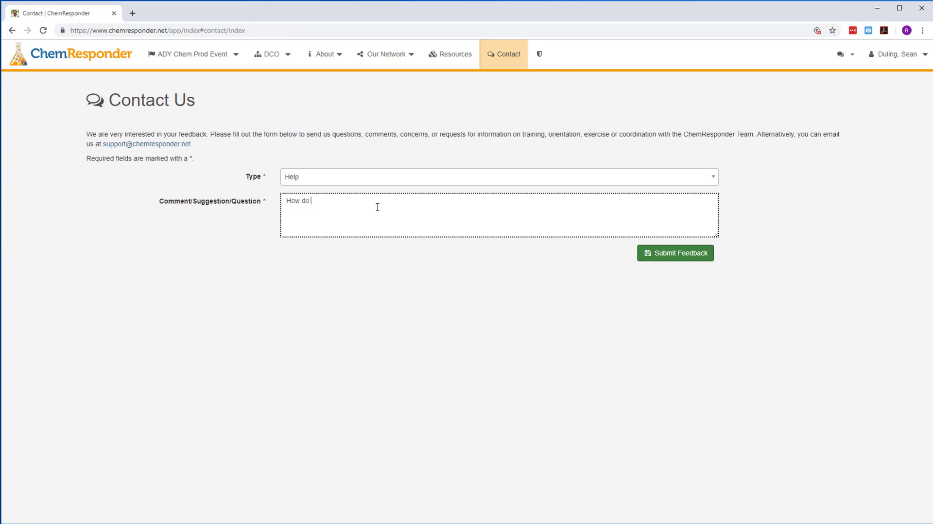